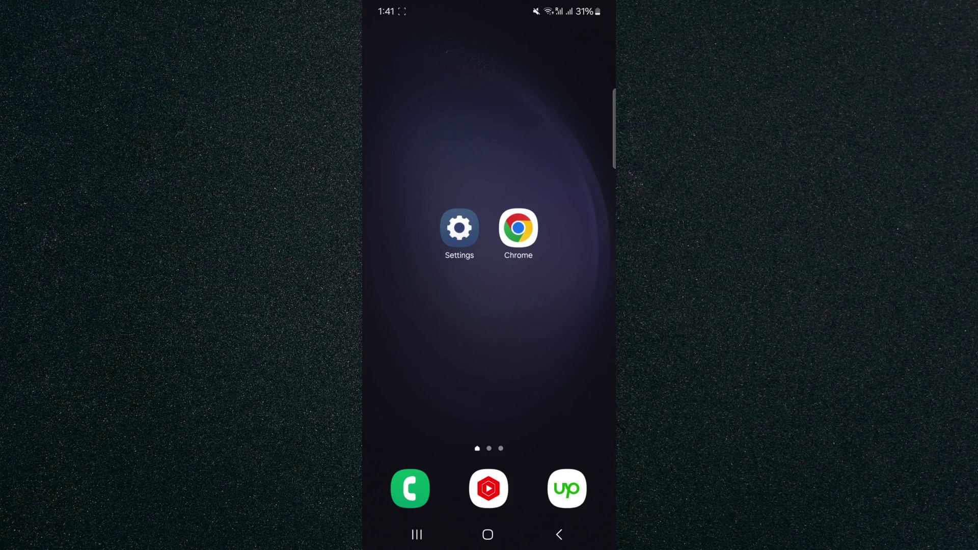
- Go from Settings through Display to the Font size and style page
{"action": "left_click", "coordinate": [460, 228]}
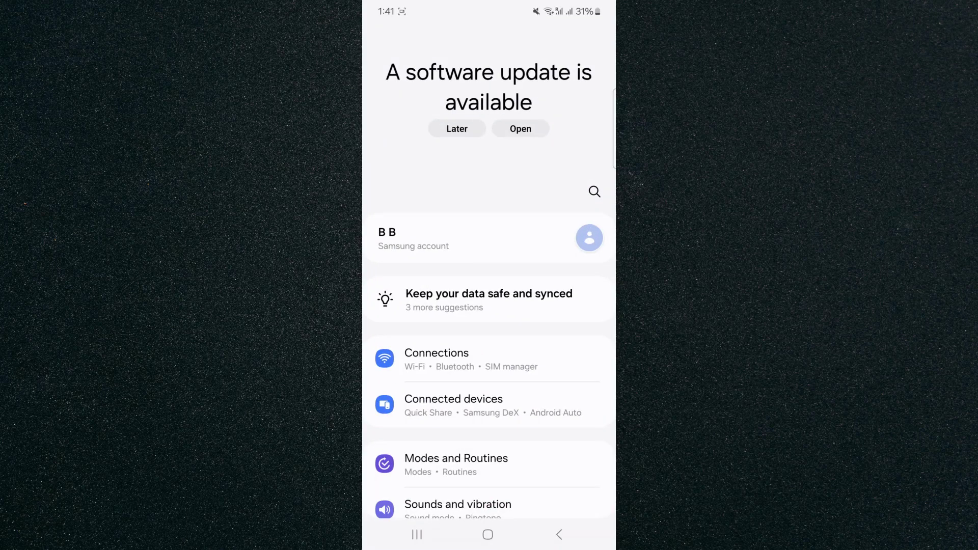
{"action": "scroll", "coordinate": [494, 381], "scroll_direction": "down", "scroll_amount": 5}
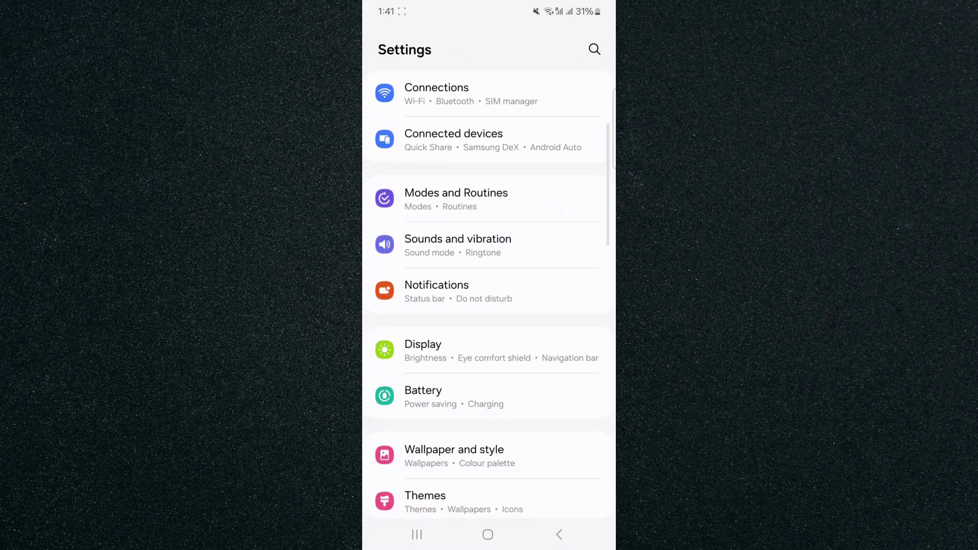
{"action": "scroll", "coordinate": [510, 345], "scroll_direction": "down", "scroll_amount": 1}
{"action": "left_click", "coordinate": [512, 310]}
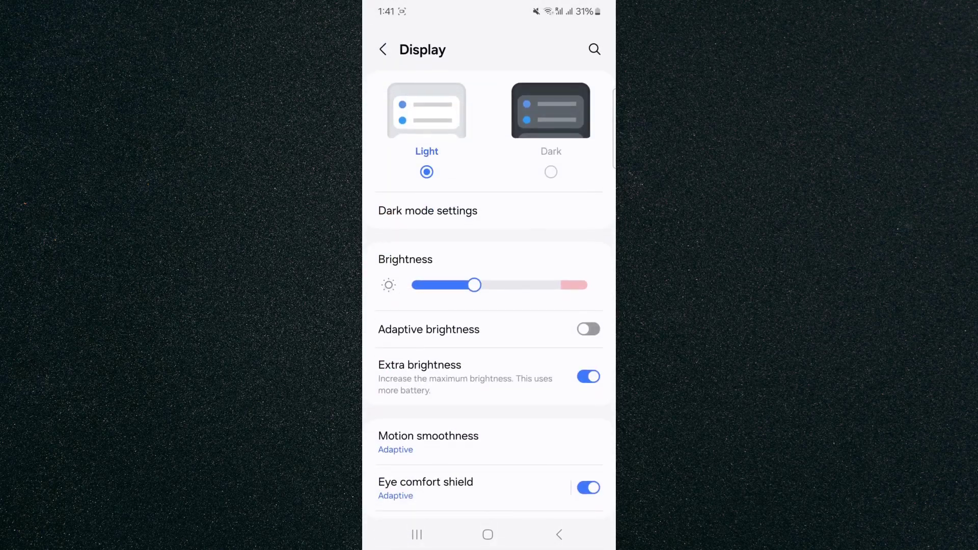
{"action": "scroll", "coordinate": [488, 305], "scroll_direction": "down", "scroll_amount": 5}
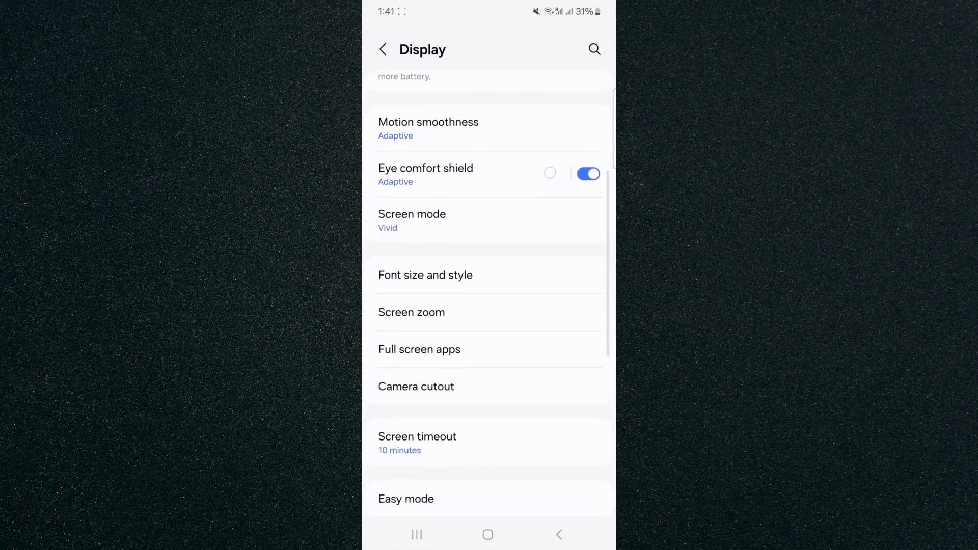
{"action": "left_click", "coordinate": [492, 279]}
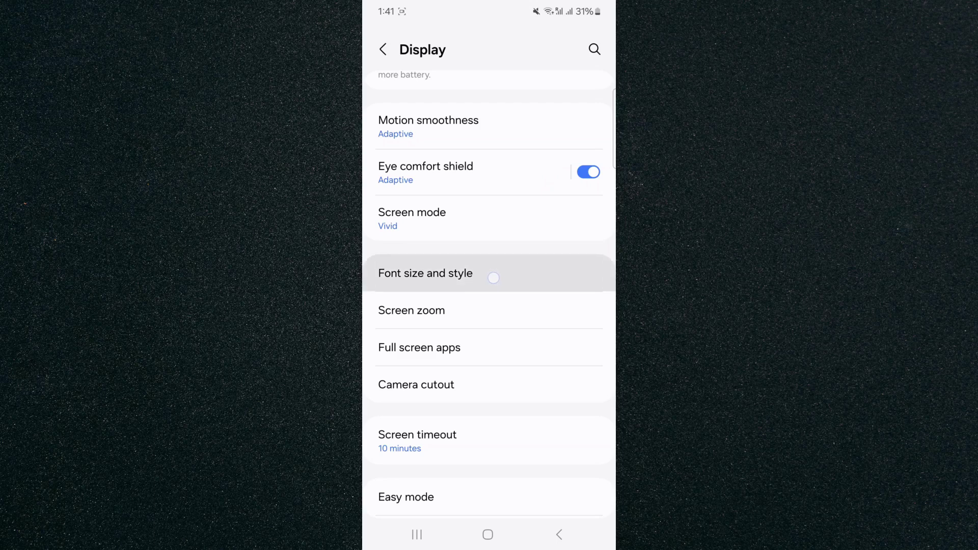
- Switch the Bold font toggle on, briefly turning it off and back on
{"action": "left_click", "coordinate": [448, 376]}
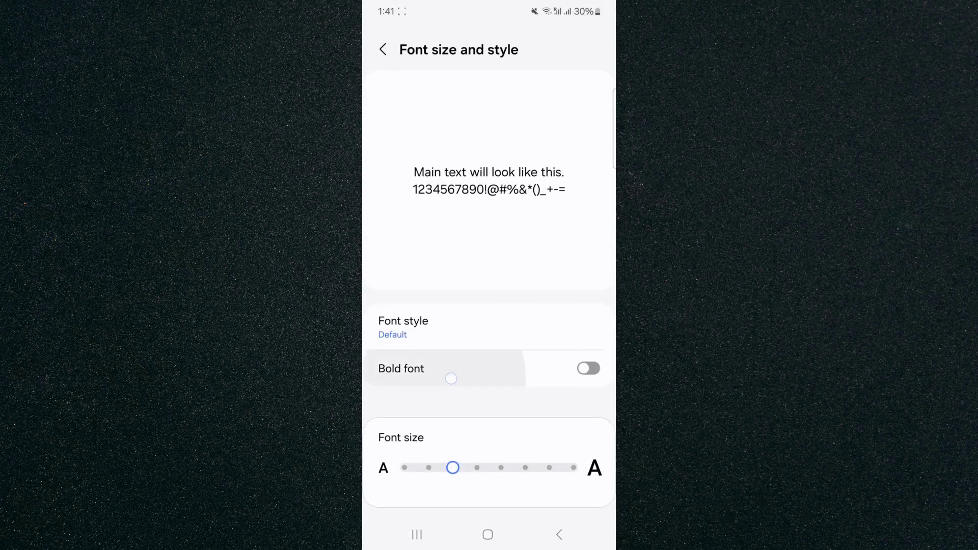
{"action": "left_click", "coordinate": [473, 375]}
{"action": "left_click_drag", "start_coordinate": [420, 367], "coordinate": [574, 410]}
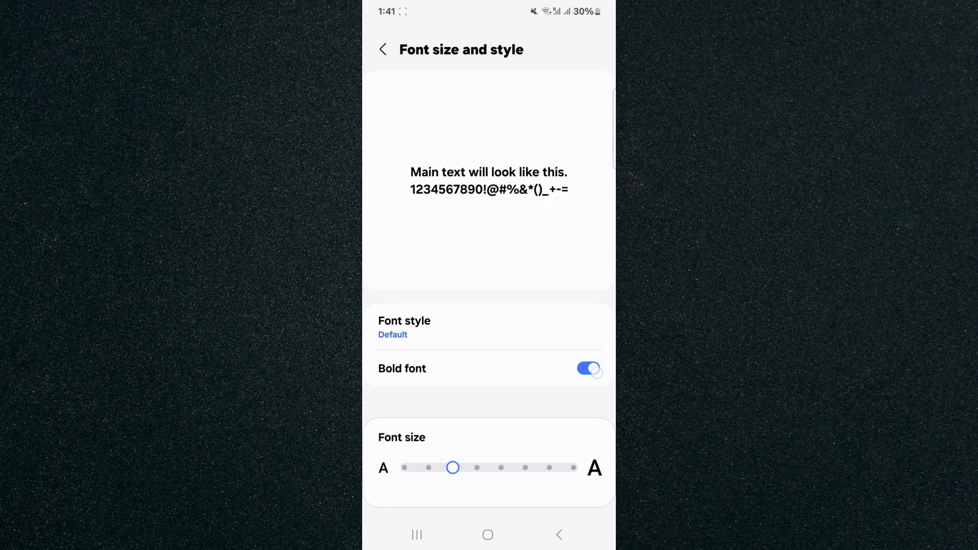
{"action": "left_click", "coordinate": [588, 369]}
{"action": "left_click", "coordinate": [588, 369]}
- Go back from the font settings with the navigation bar Back button
{"action": "left_click", "coordinate": [558, 535]}
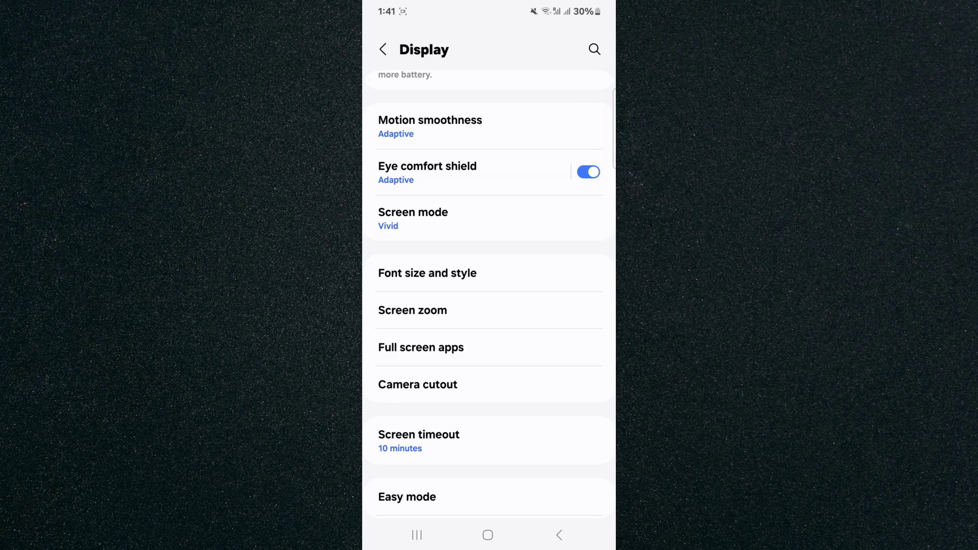
- Search settings for 'bold' and open the Bold font result
{"action": "left_click", "coordinate": [594, 49]}
{"action": "type", "text": "b"}
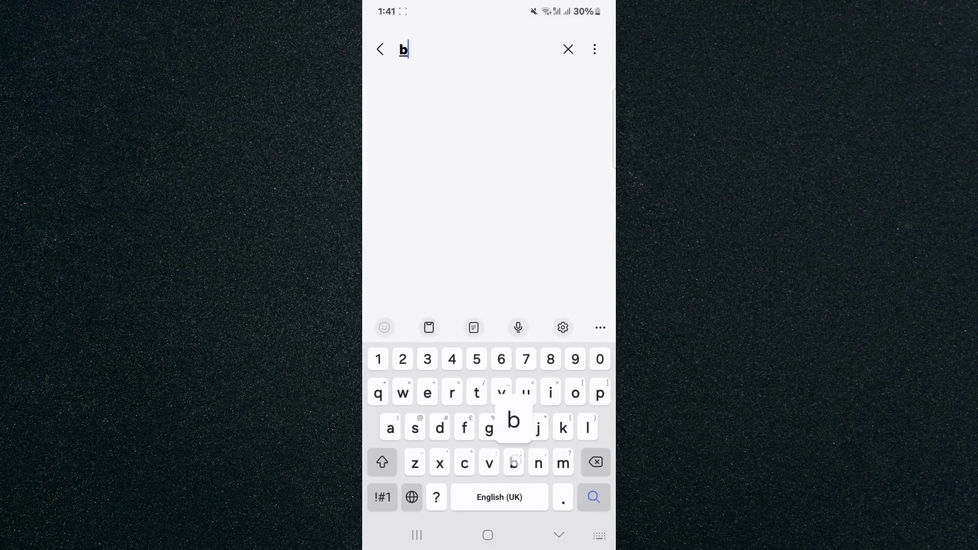
{"action": "type", "text": "old"}
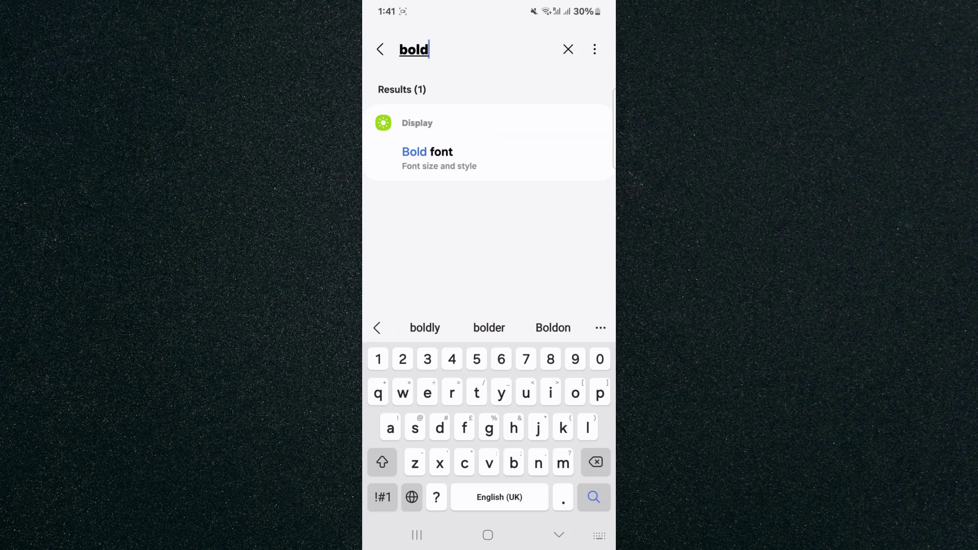
{"action": "left_click", "coordinate": [496, 166]}
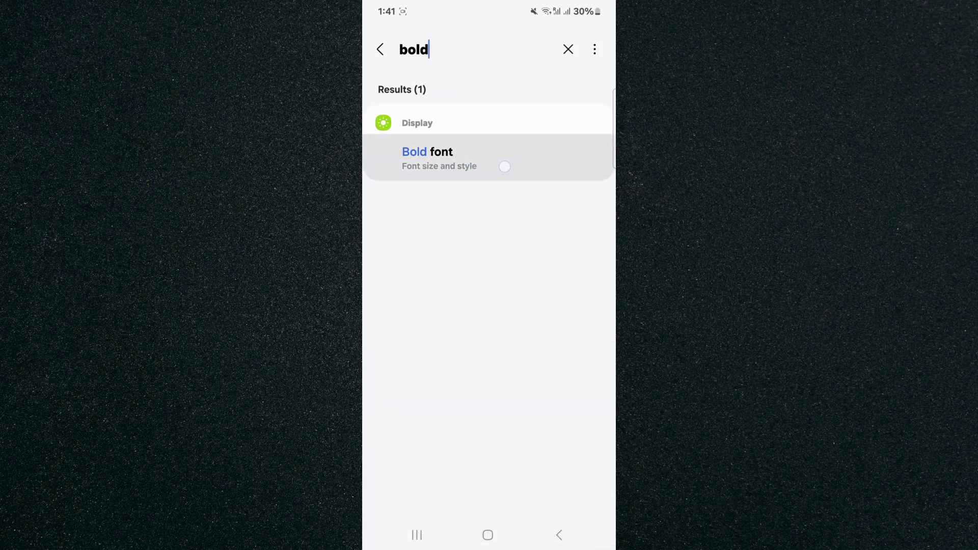